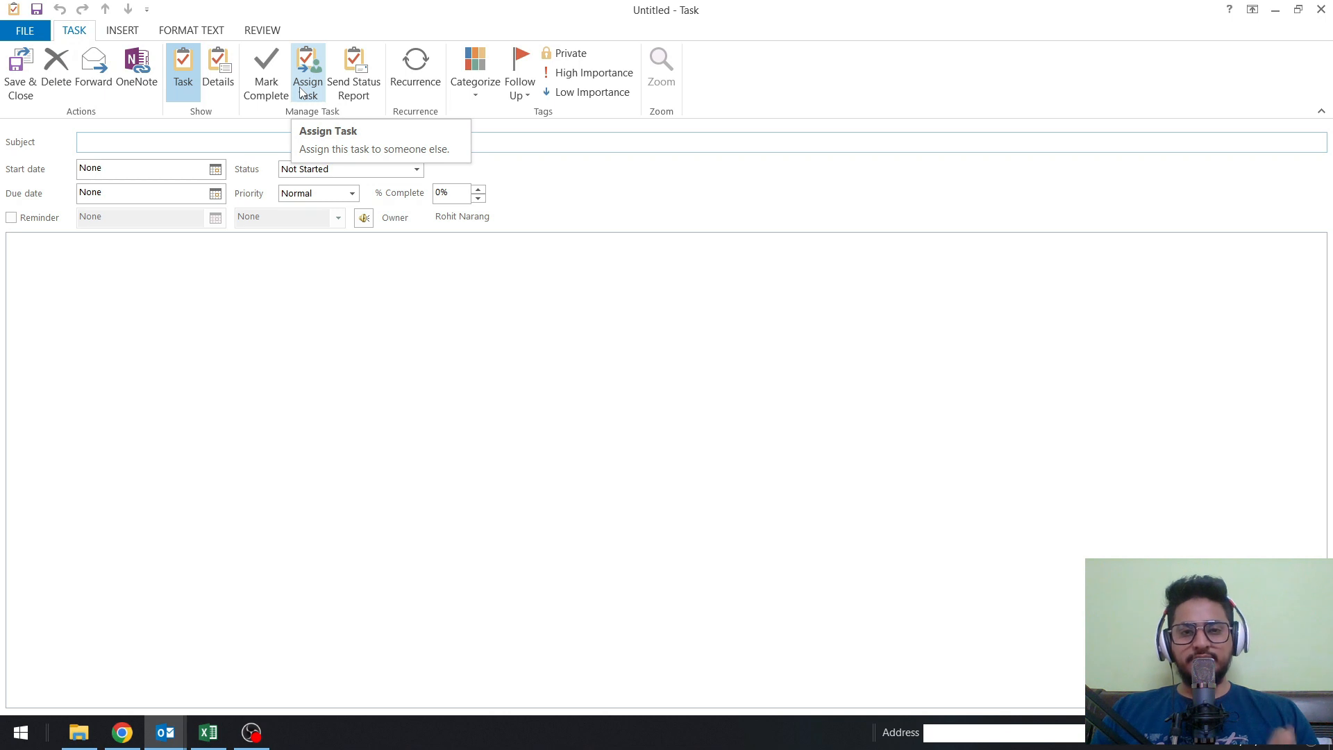
Turn the new task into an assignment and enter the assignee's e-mail address as recipient.
left_click(301, 91)
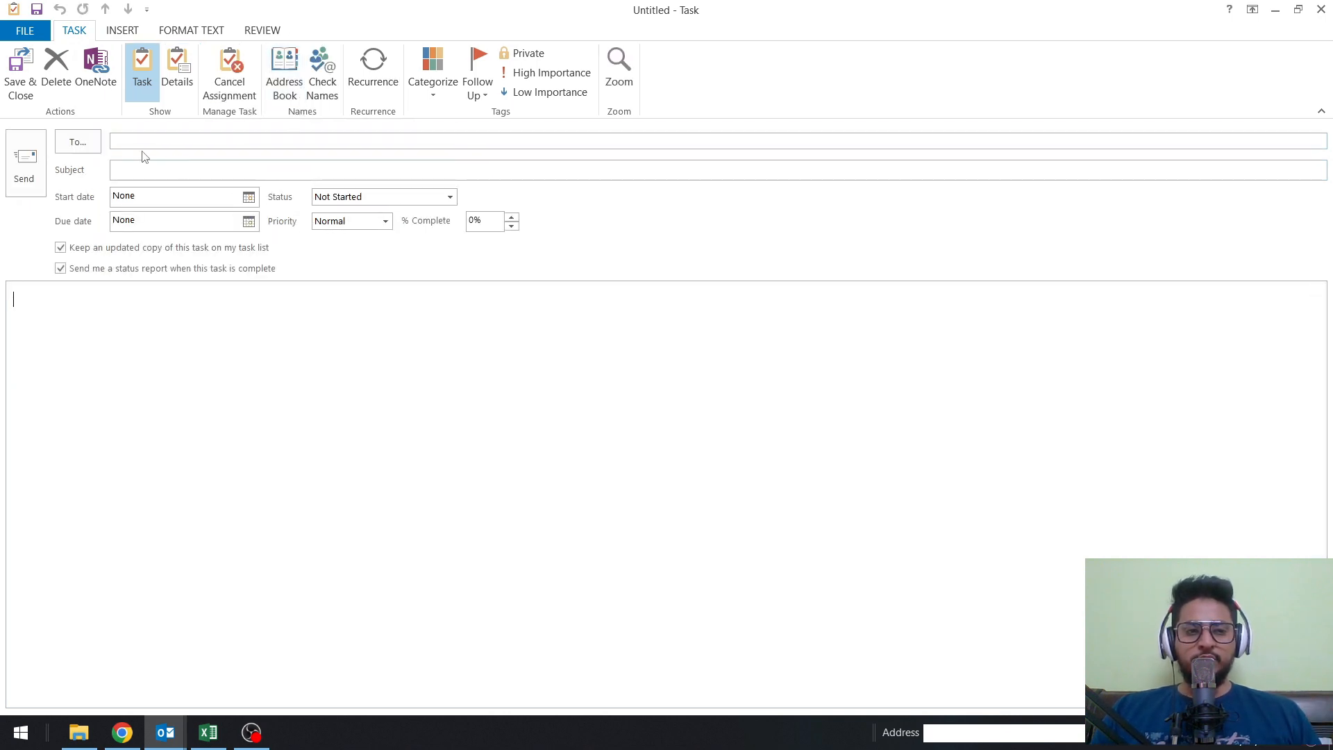
left_click(141, 141)
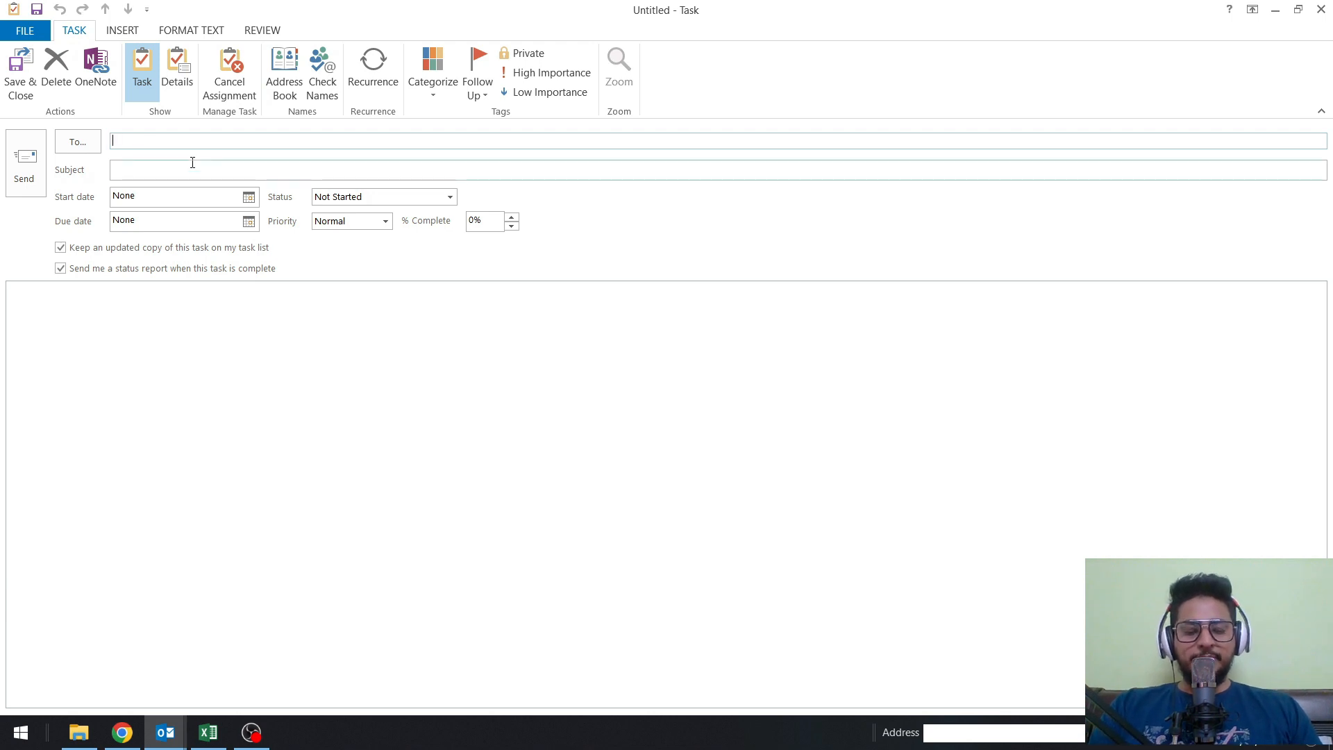
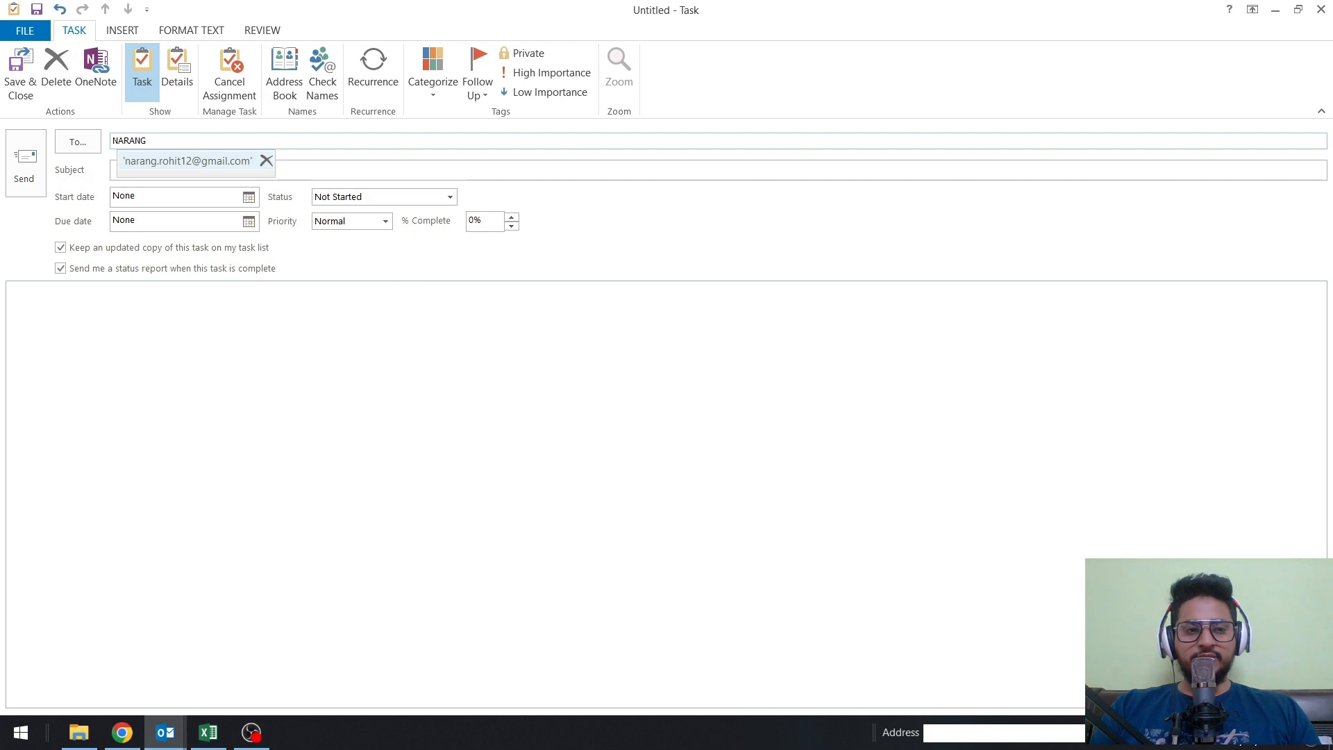
left_click(193, 164)
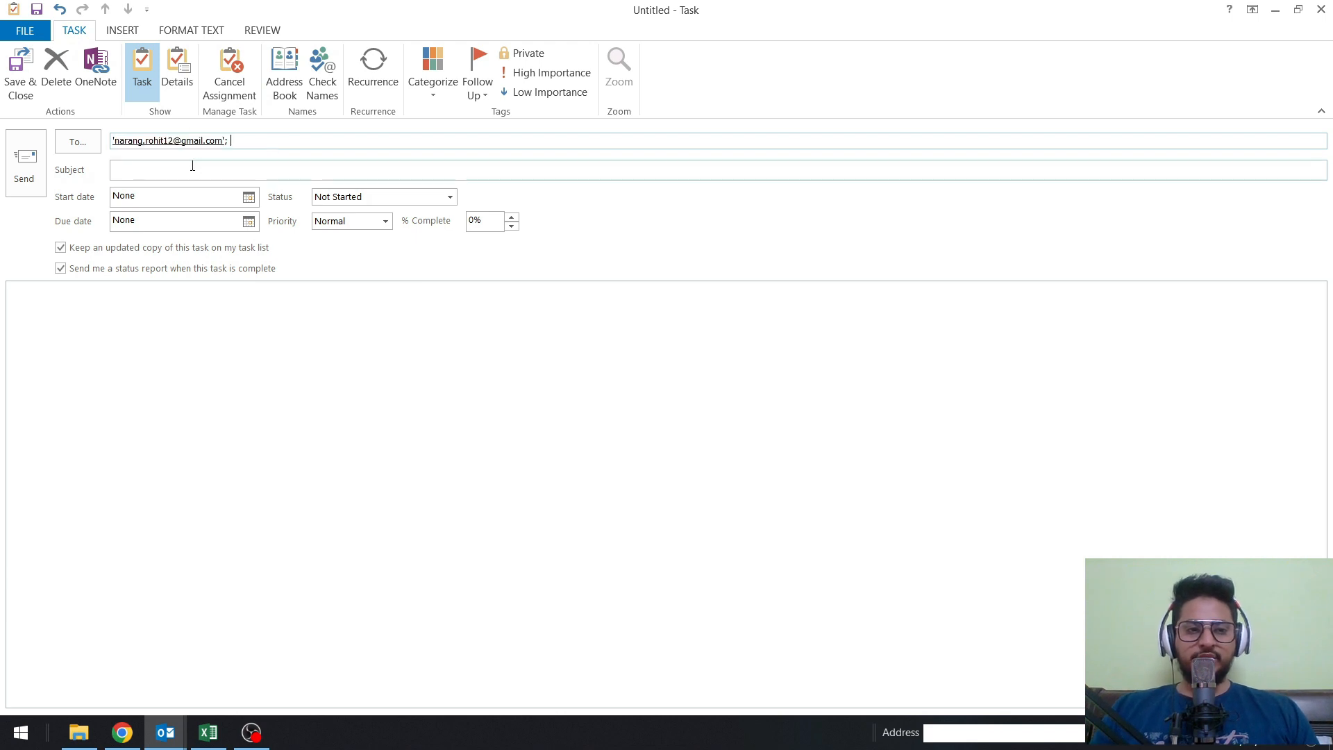
left_click_drag(231, 139, 146, 129)
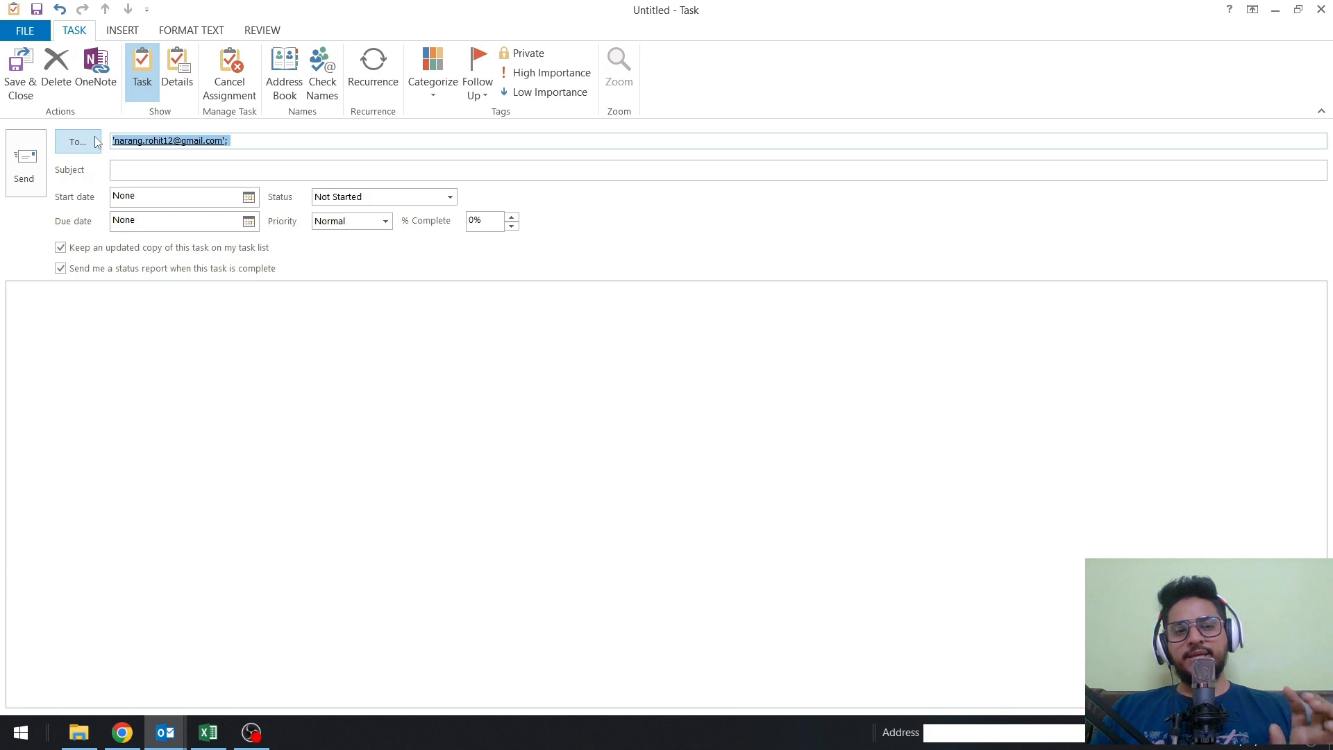
Enter the subject "Monday Followup With Team Member For Sales" and set the task's start date to Monday 3/11/2024.
left_click(229, 143)
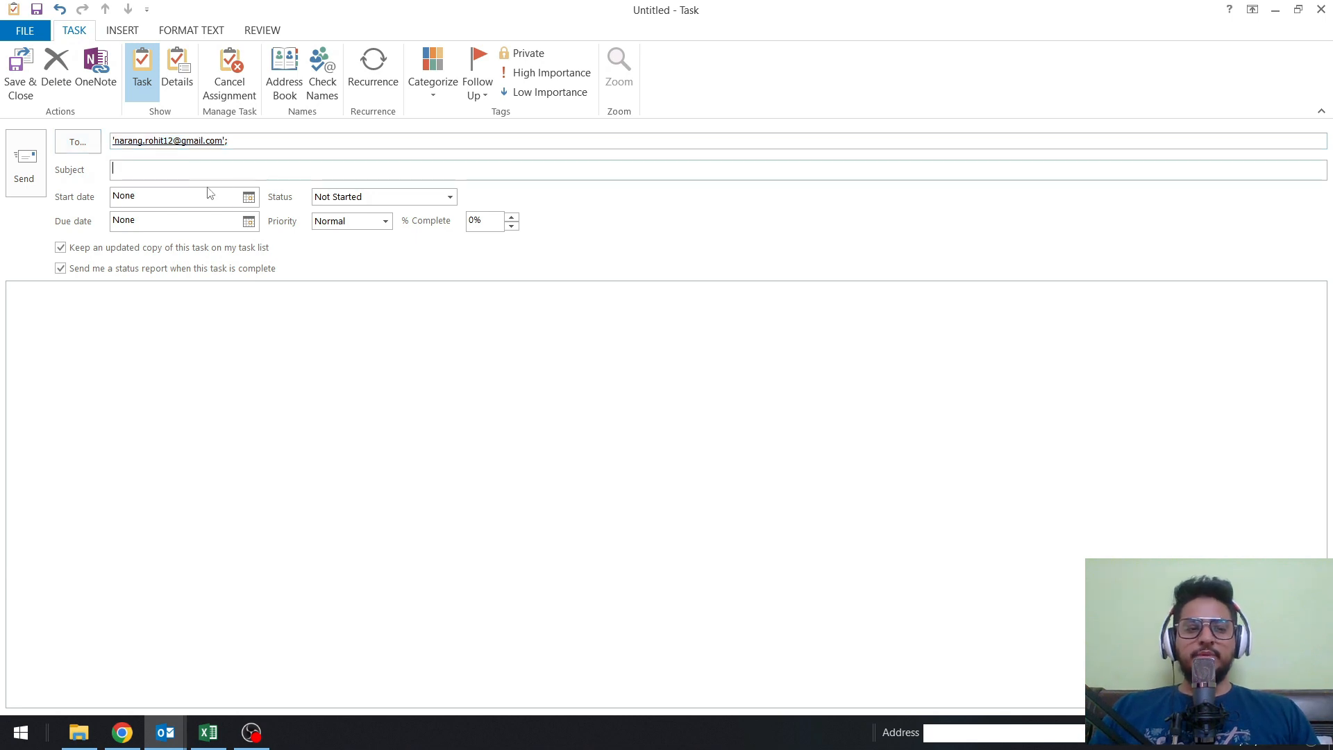
type("pLEA")
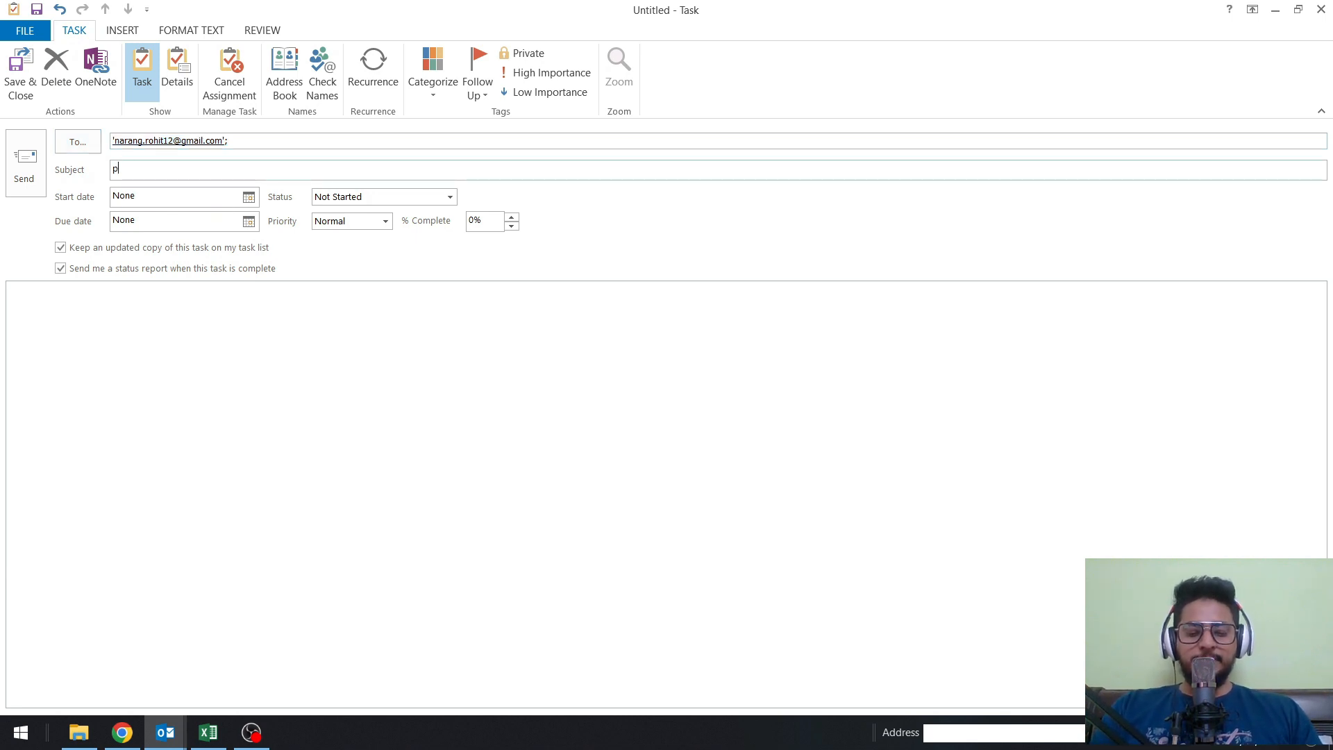
key("BackSpace")
key("BackSpace")
key("BackSpace")
key("BackSpace")
key("BackSpace")
key("BackSpace")
key("BackSpace")
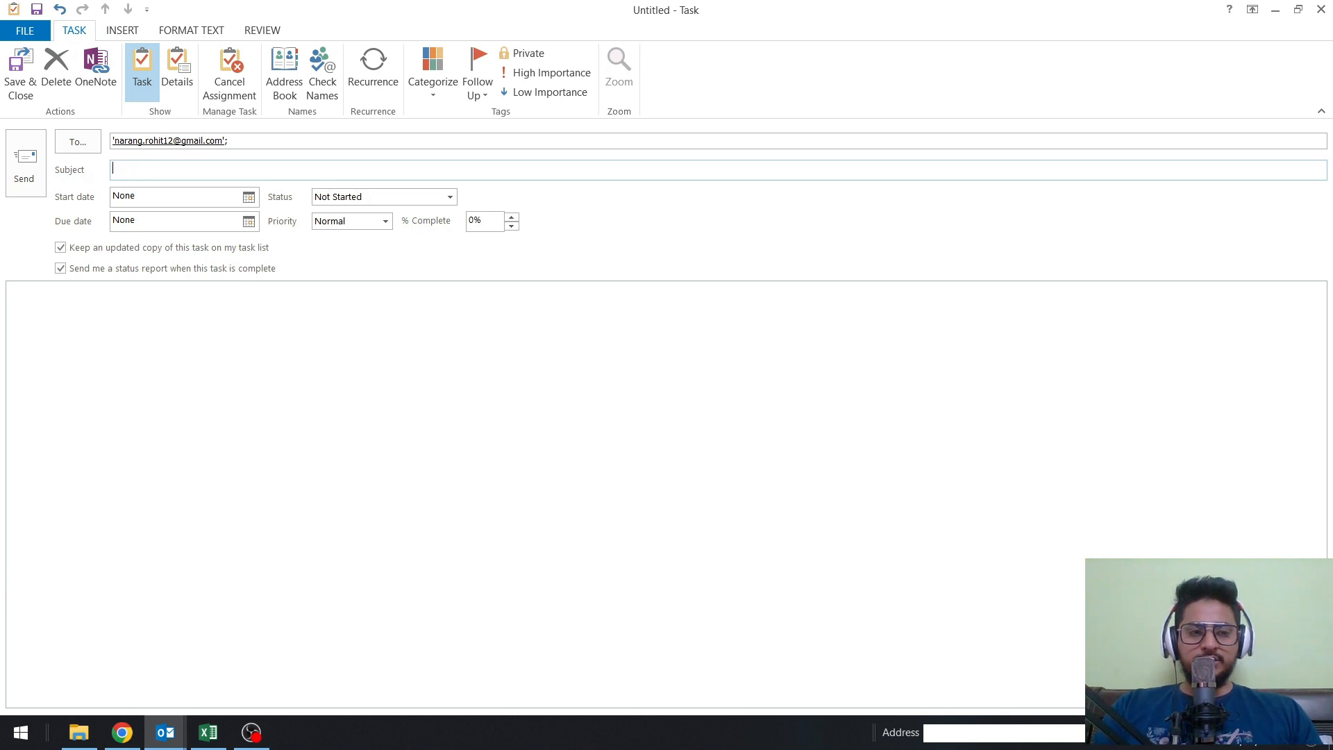
type("Monday Followup With Team Member For Sales")
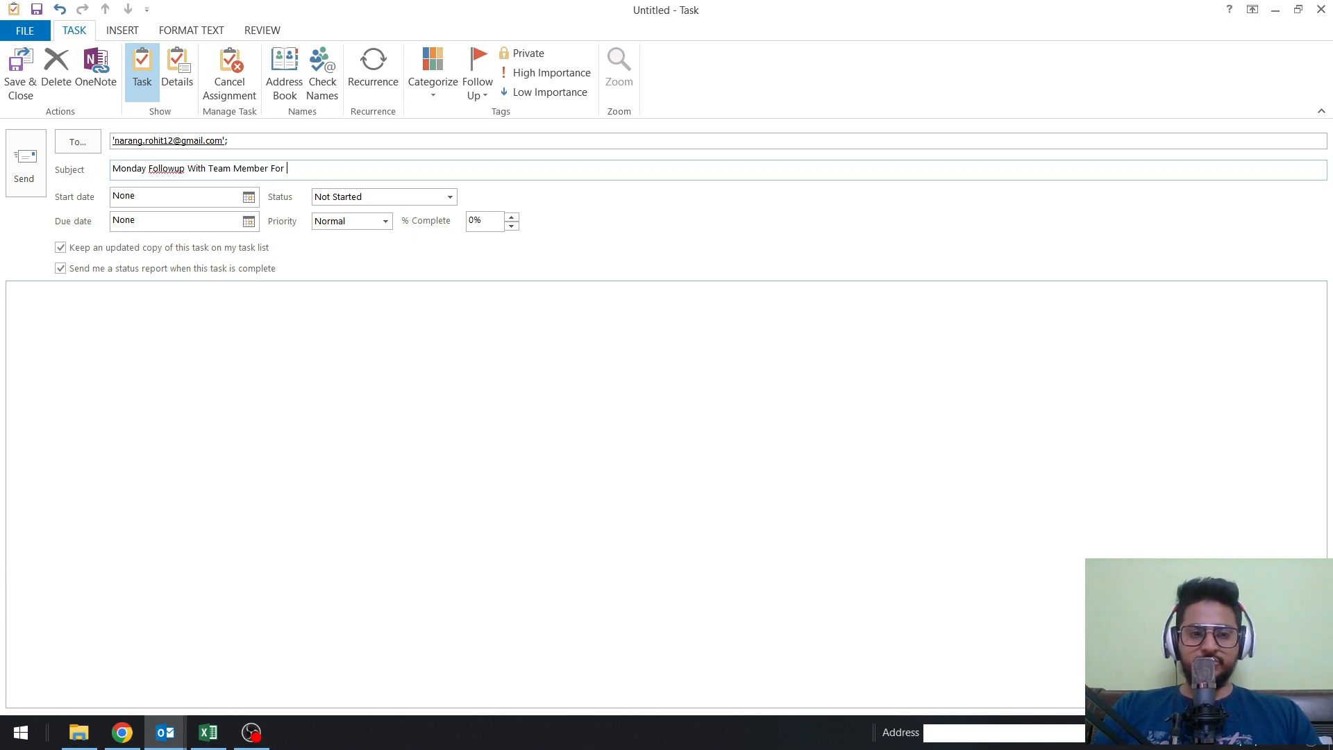
left_click(248, 198)
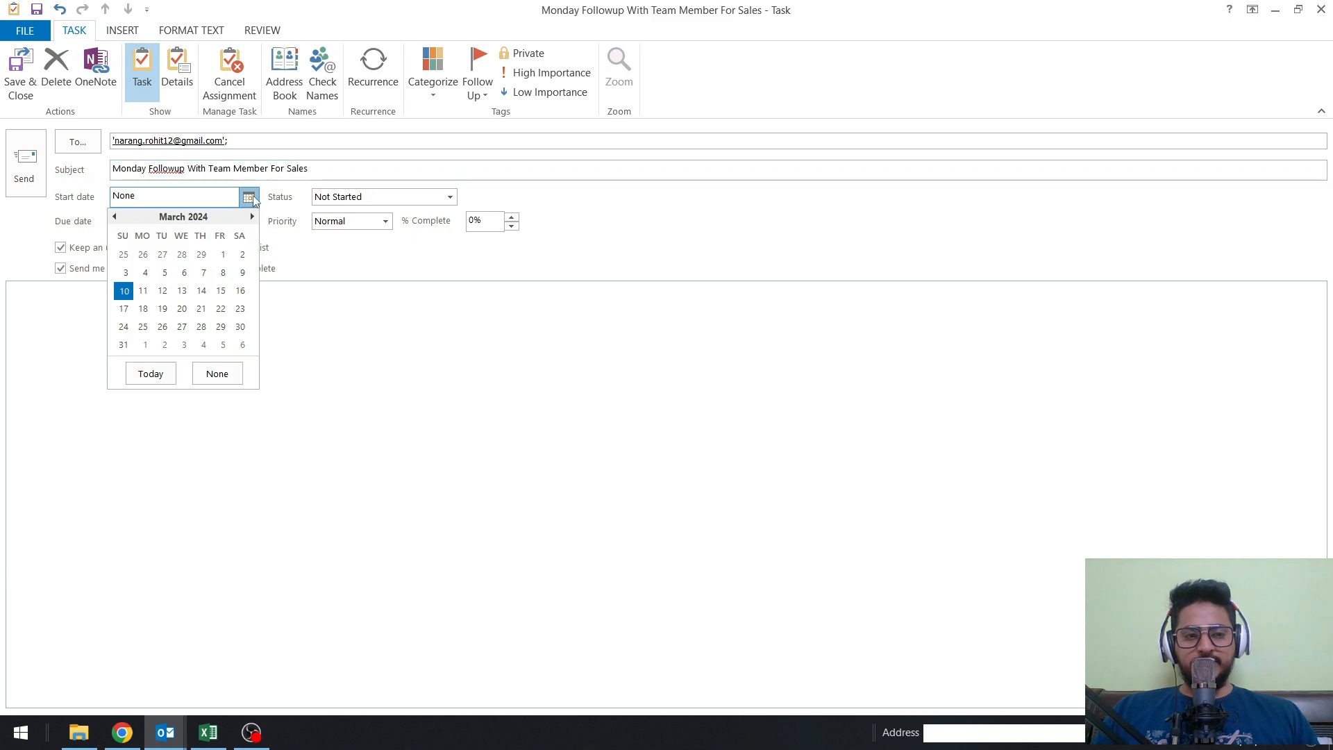
left_click(144, 291)
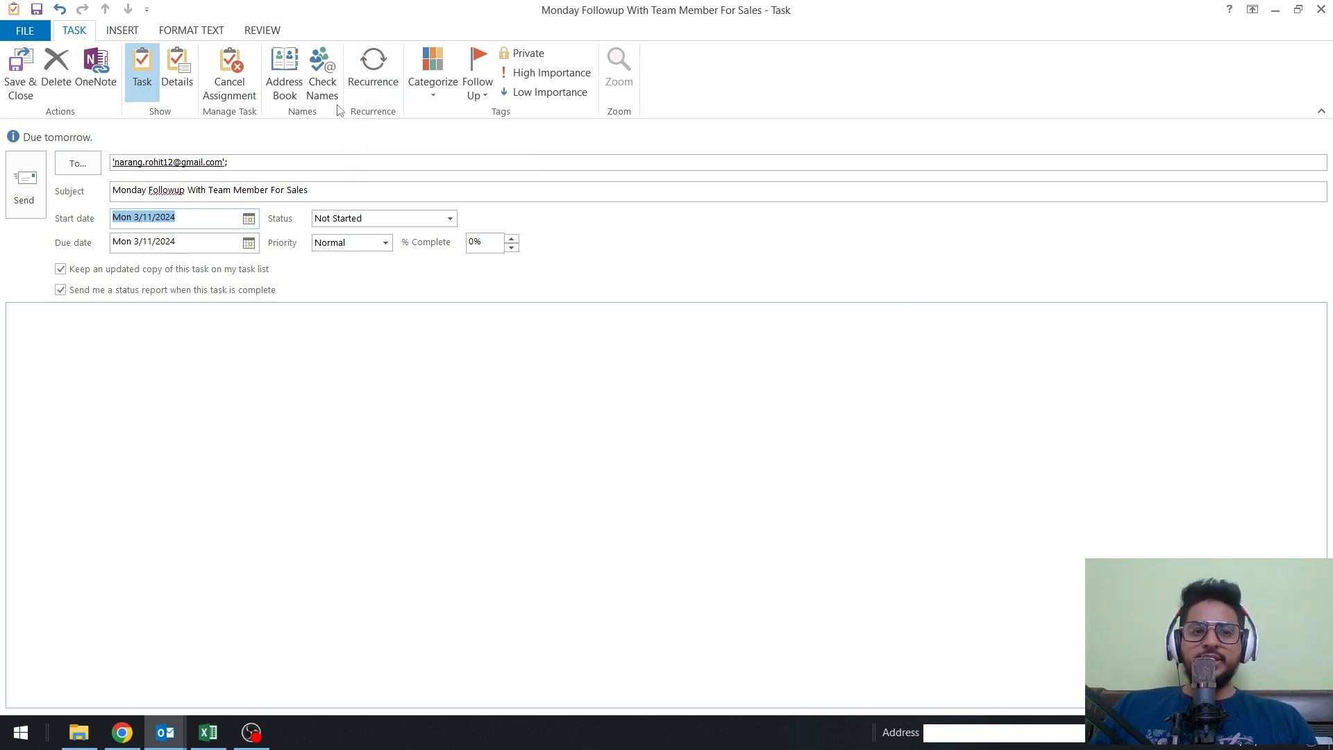
Make the task recur every week on Monday and Saturday with no end date.
left_click(355, 97)
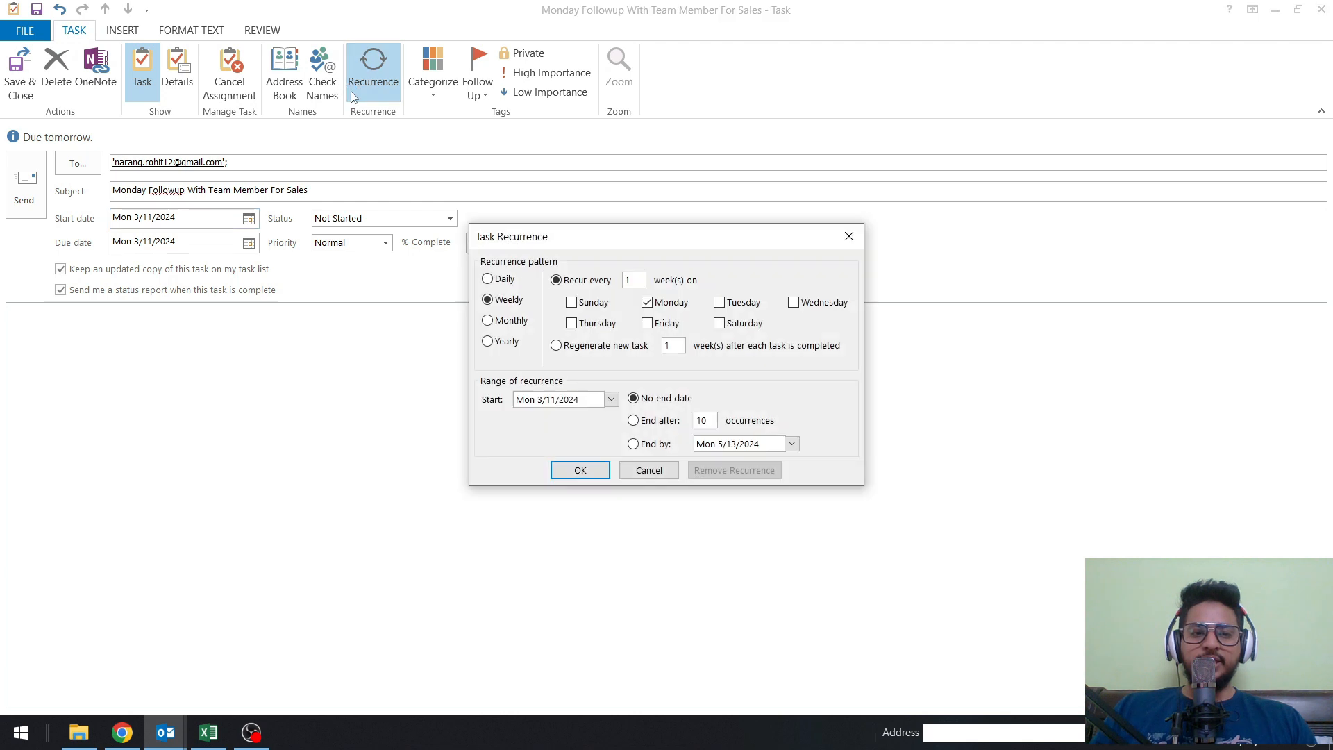
left_click_drag(611, 249, 486, 277)
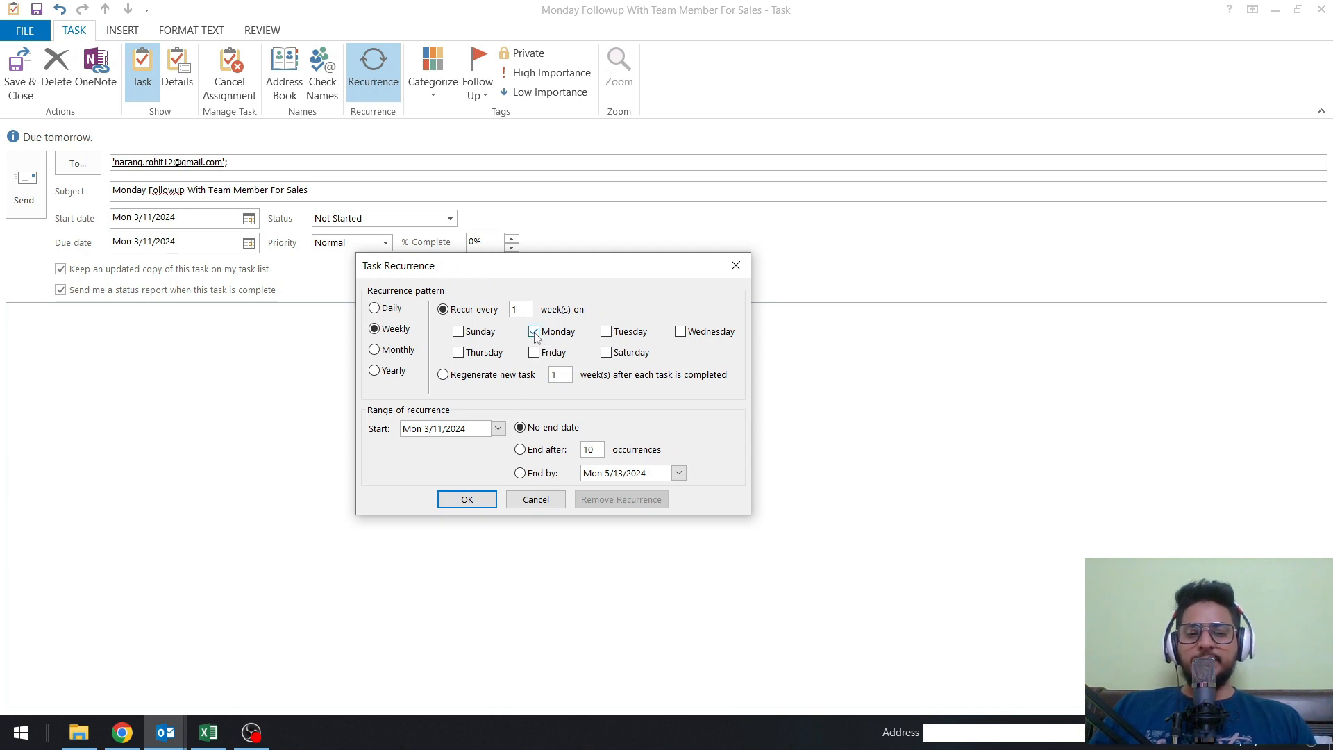
left_click(393, 356)
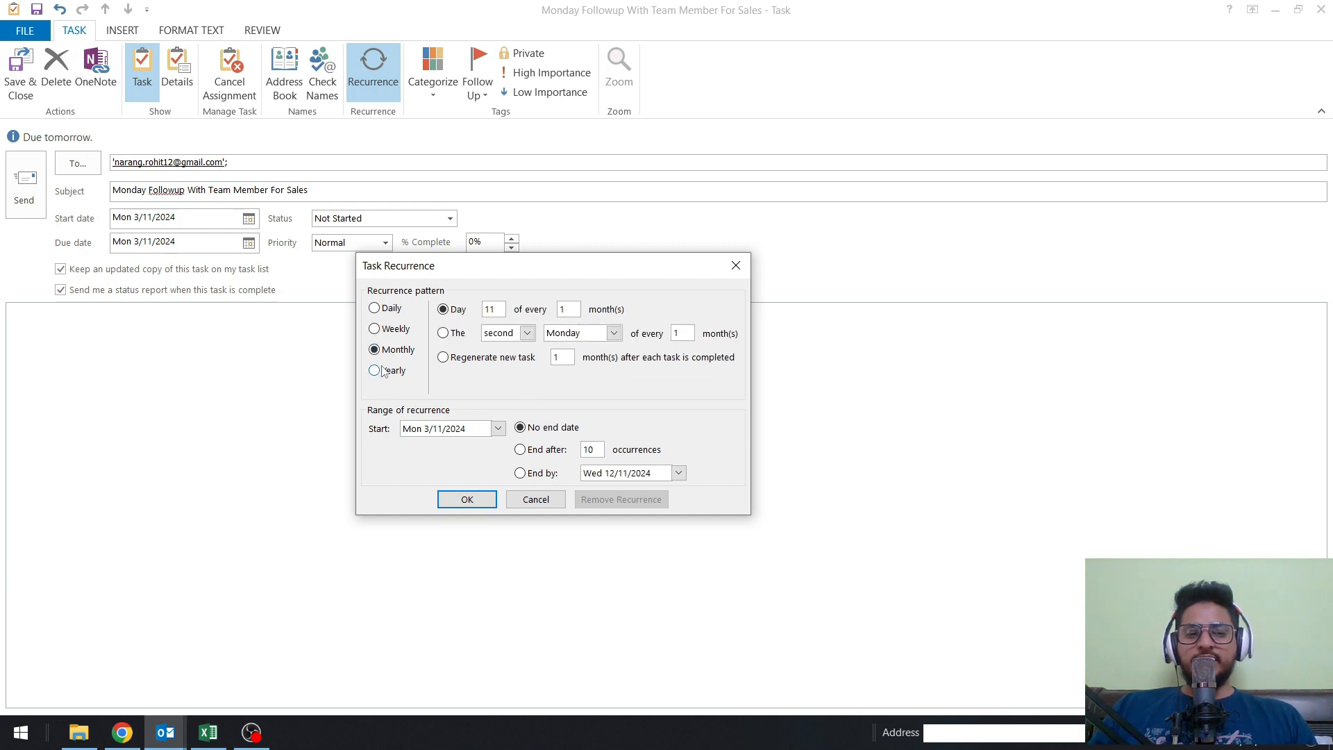
left_click(381, 371)
left_click(384, 310)
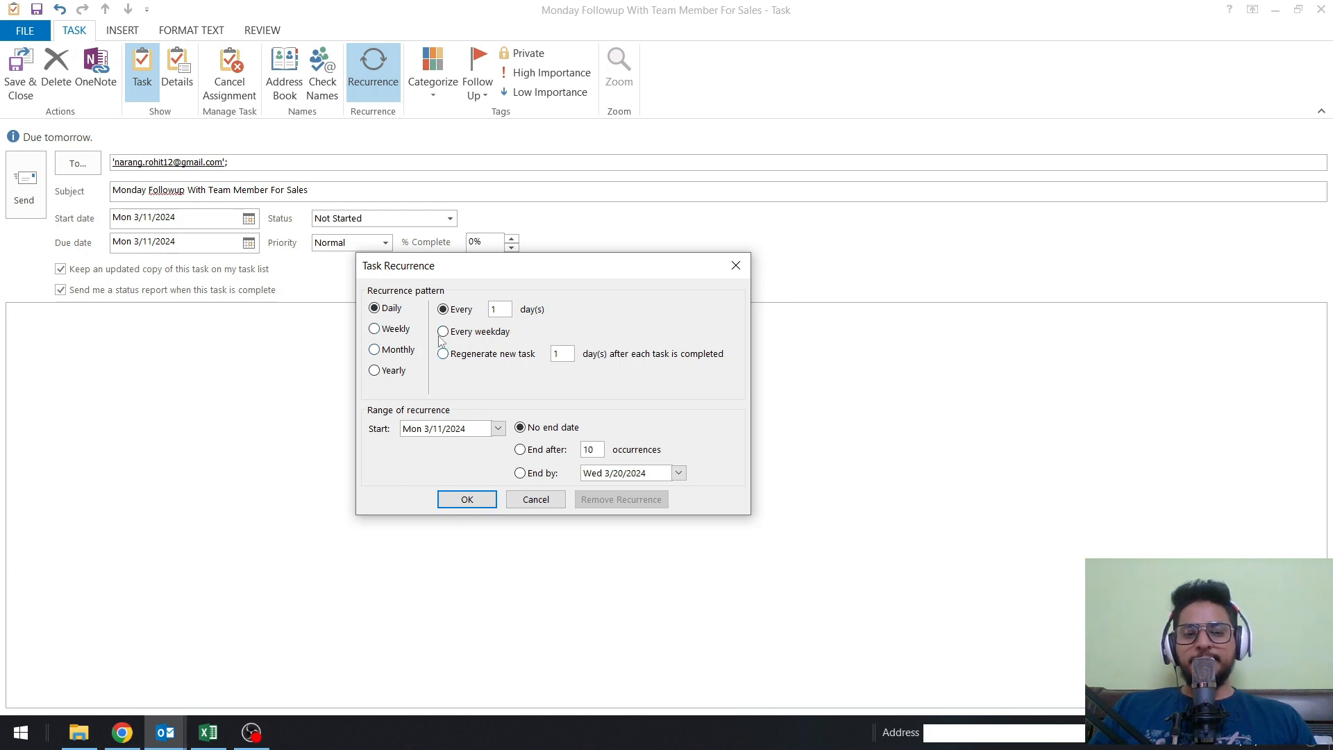
left_click(394, 330)
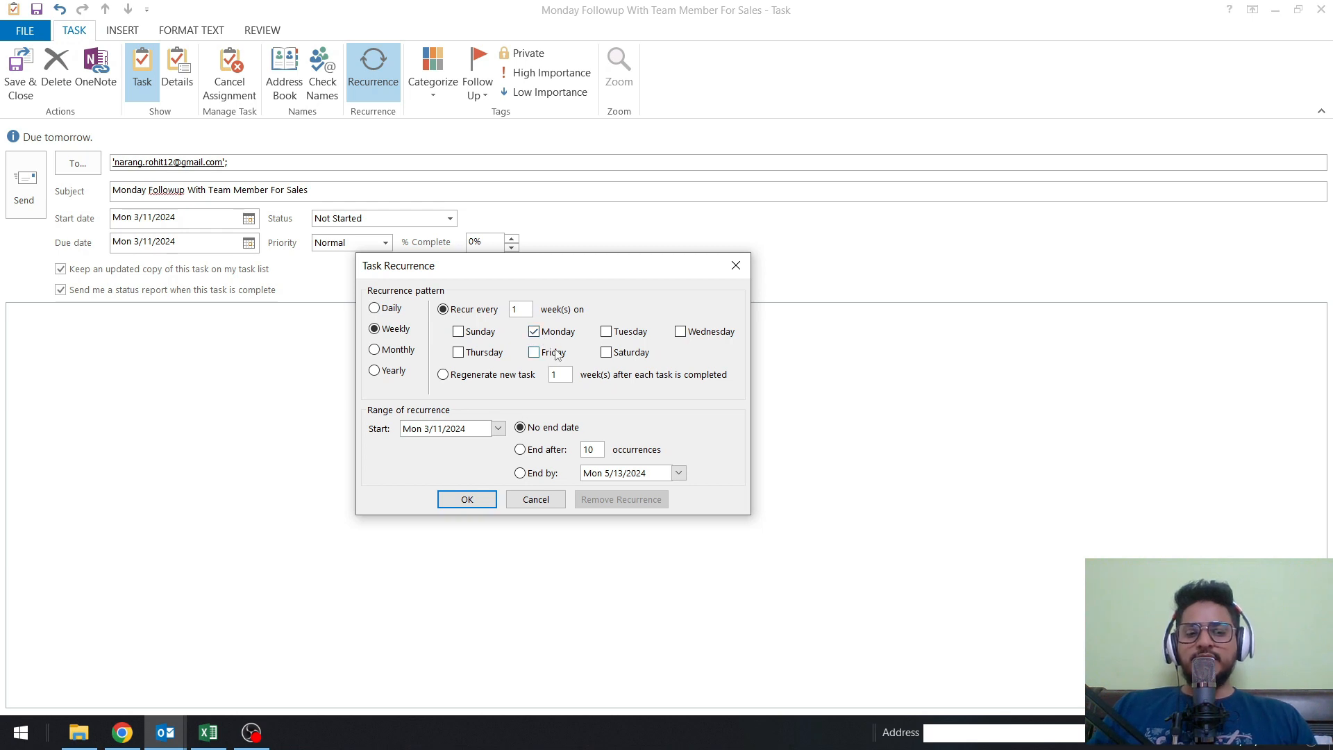
left_click(607, 354)
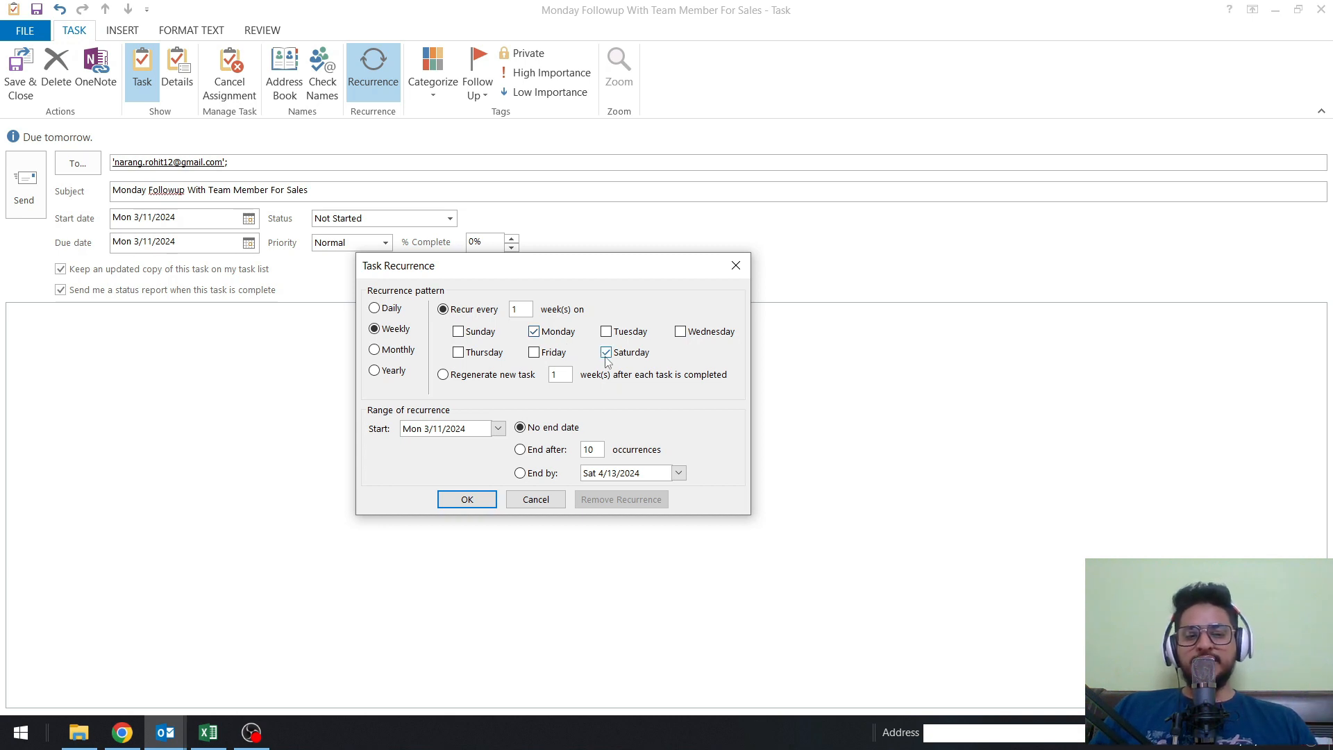
left_click(479, 500)
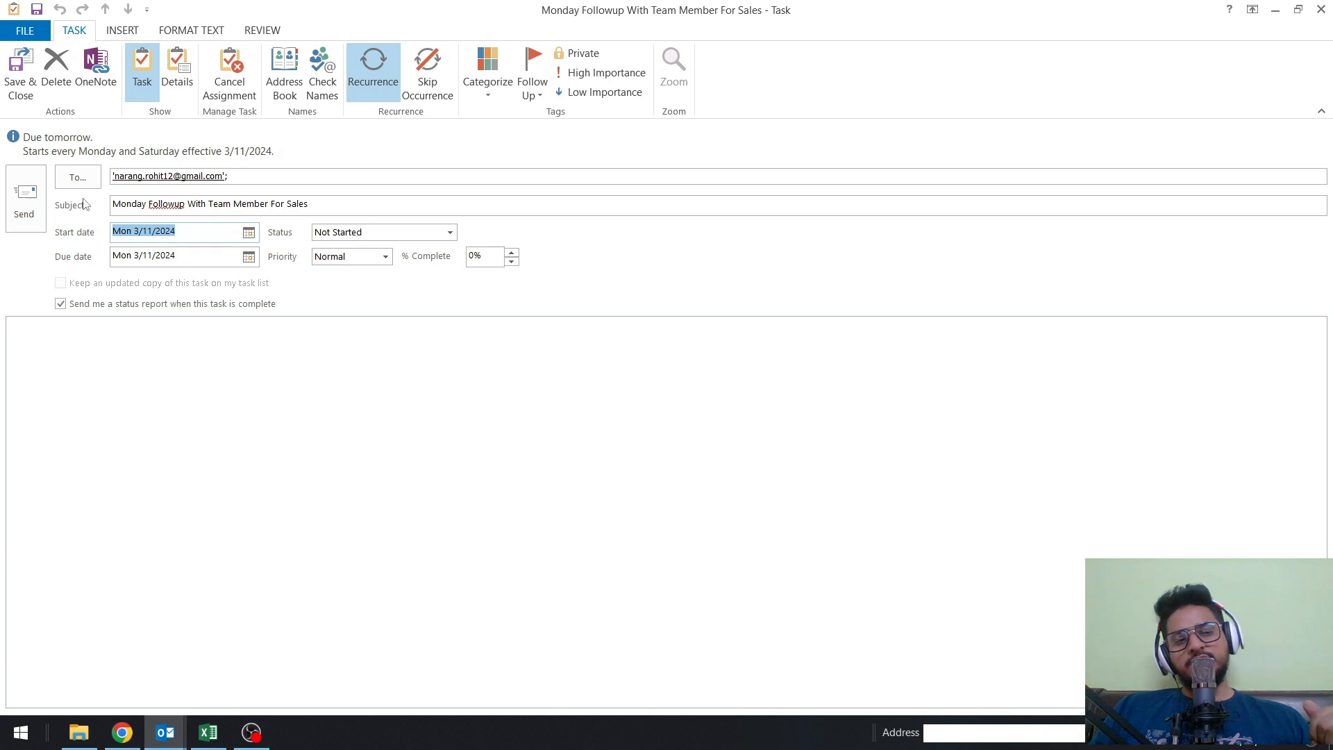
Try to send the task request to the recipient already entered.
left_click_drag(263, 179, 110, 182)
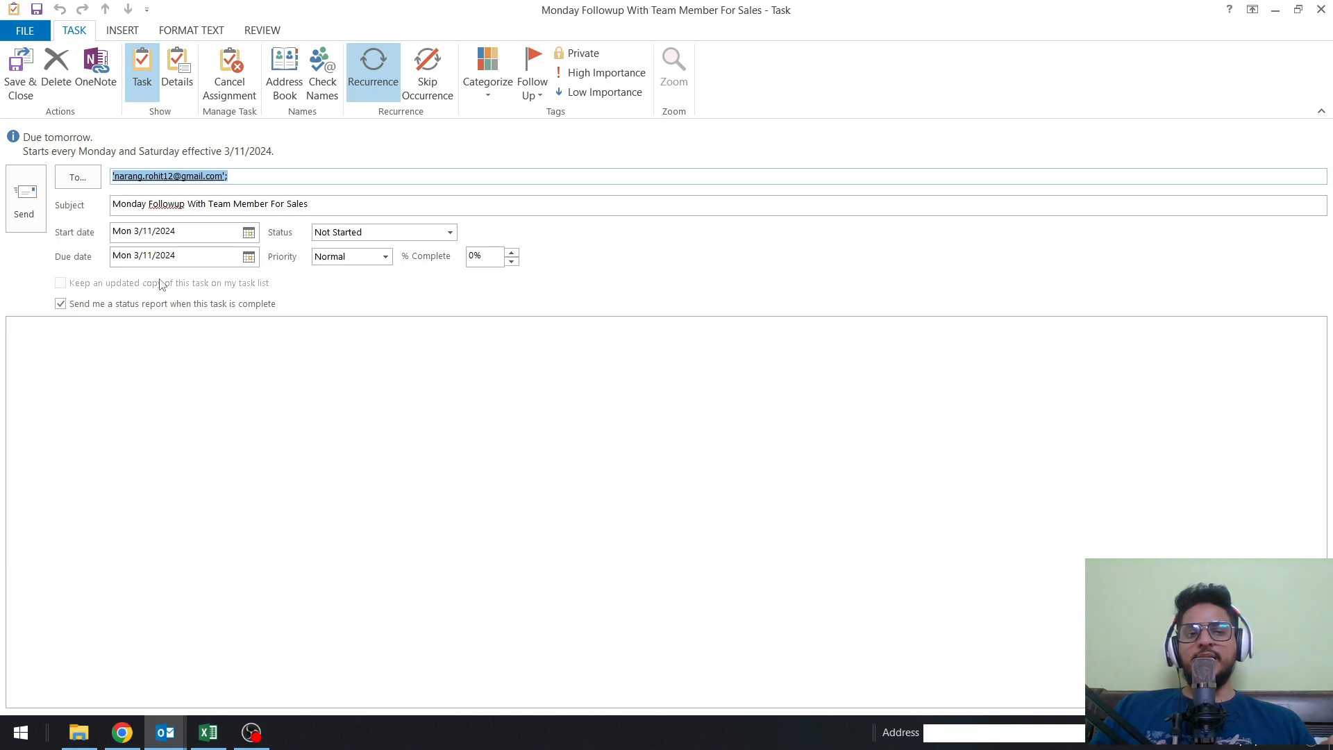
left_click(35, 213)
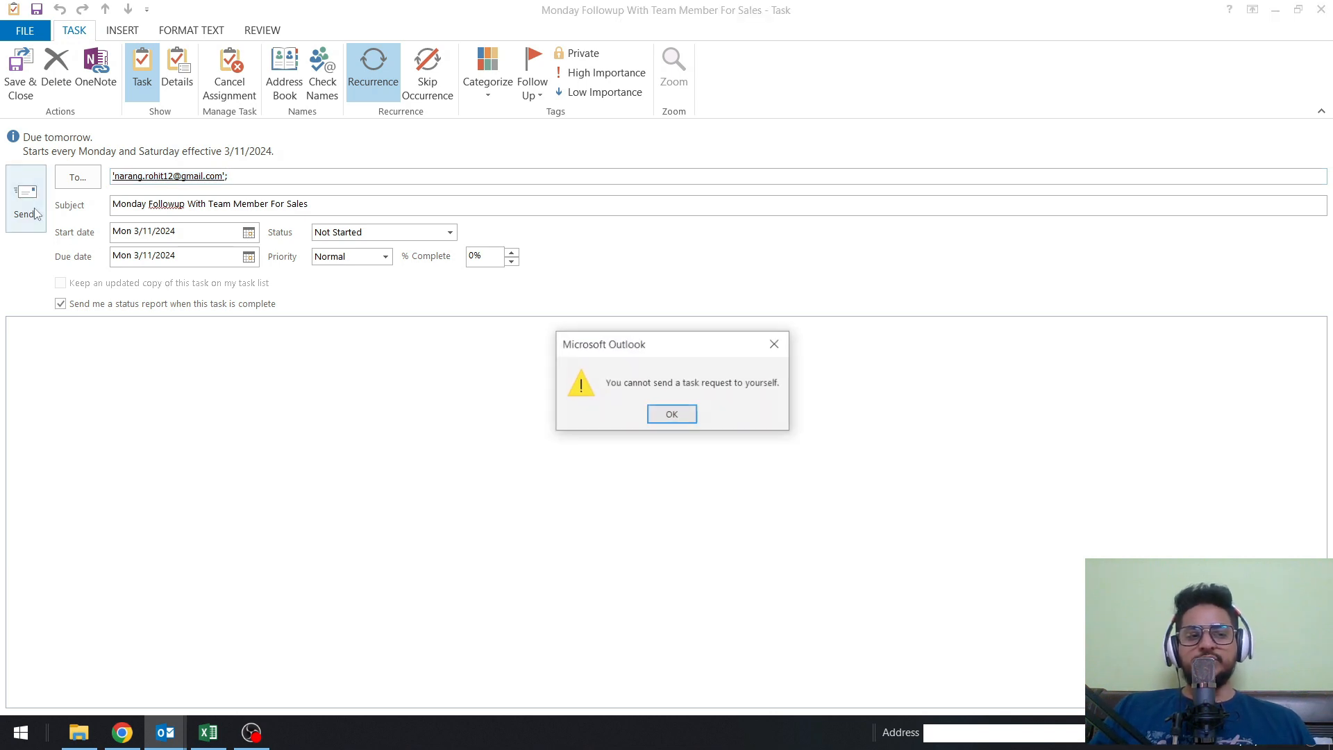
left_click(672, 416)
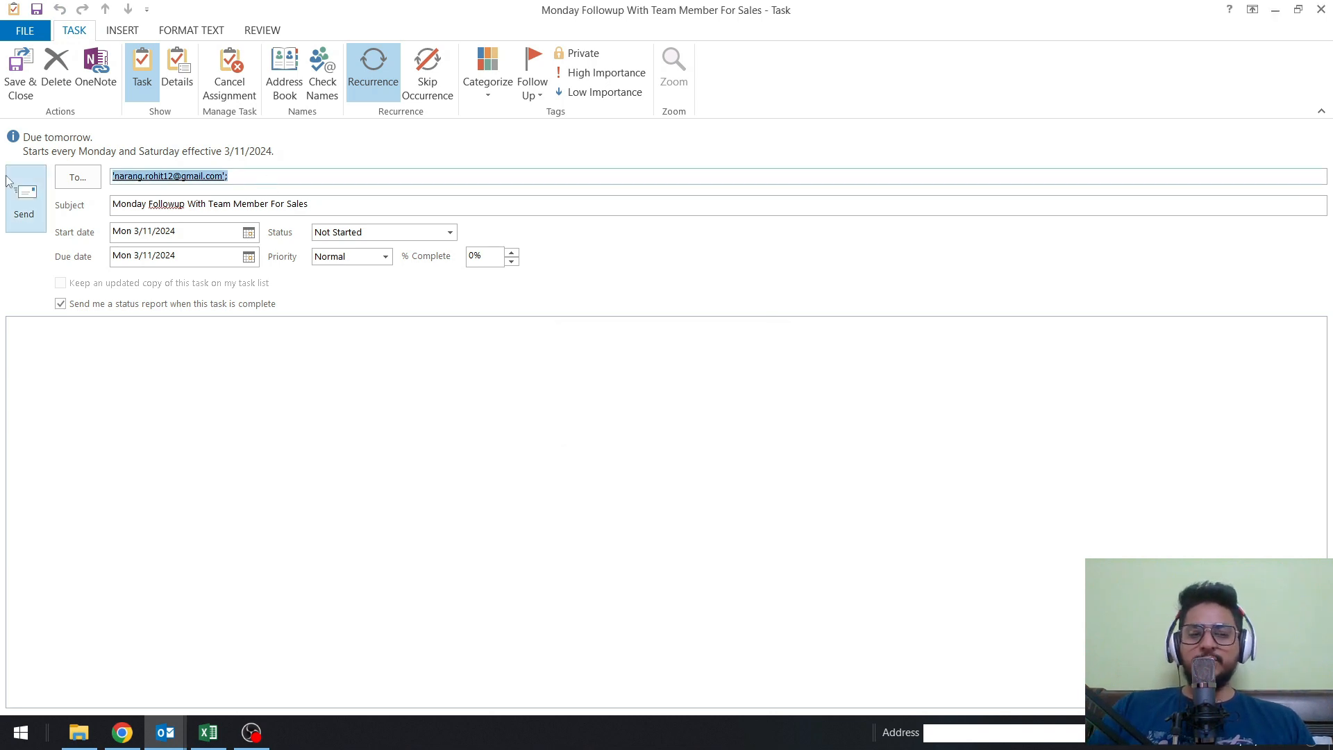
Replace the recipient with a different person's e-mail address, check the name and send the task request.
key("Delete")
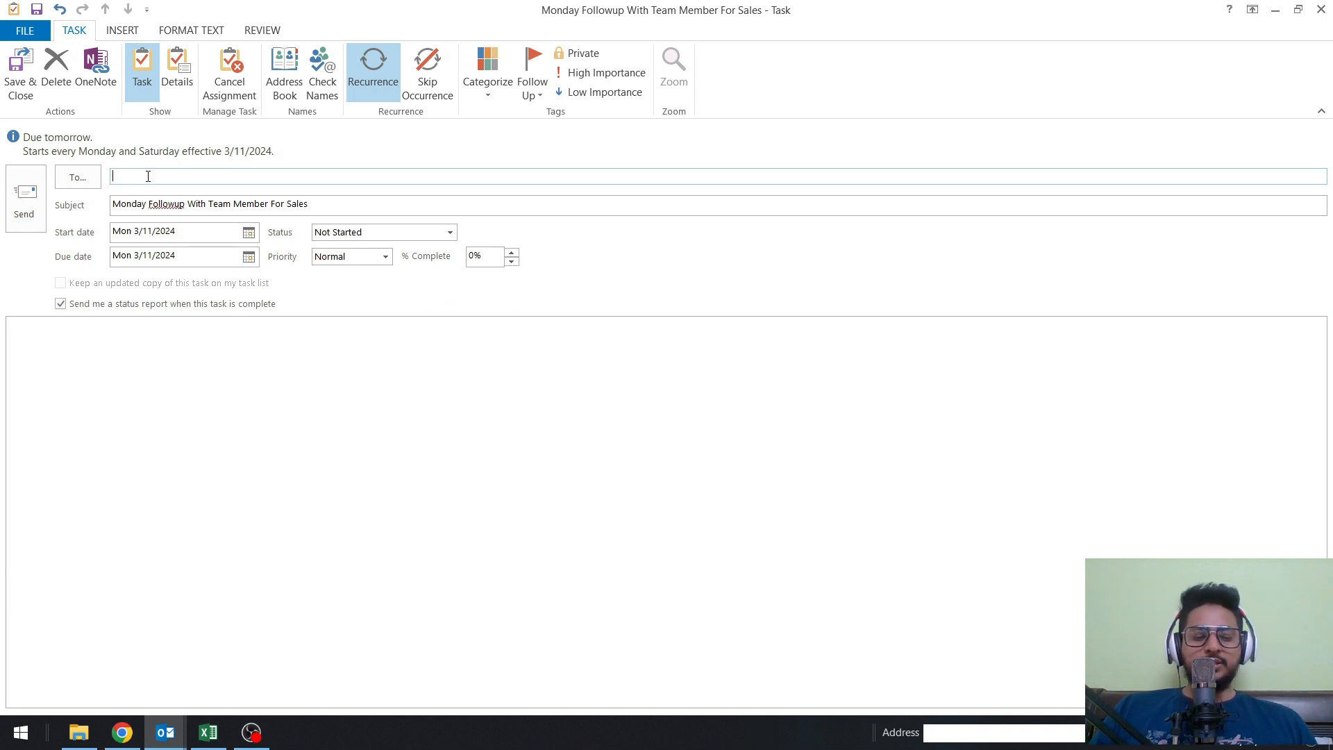
type("@gmail.com")
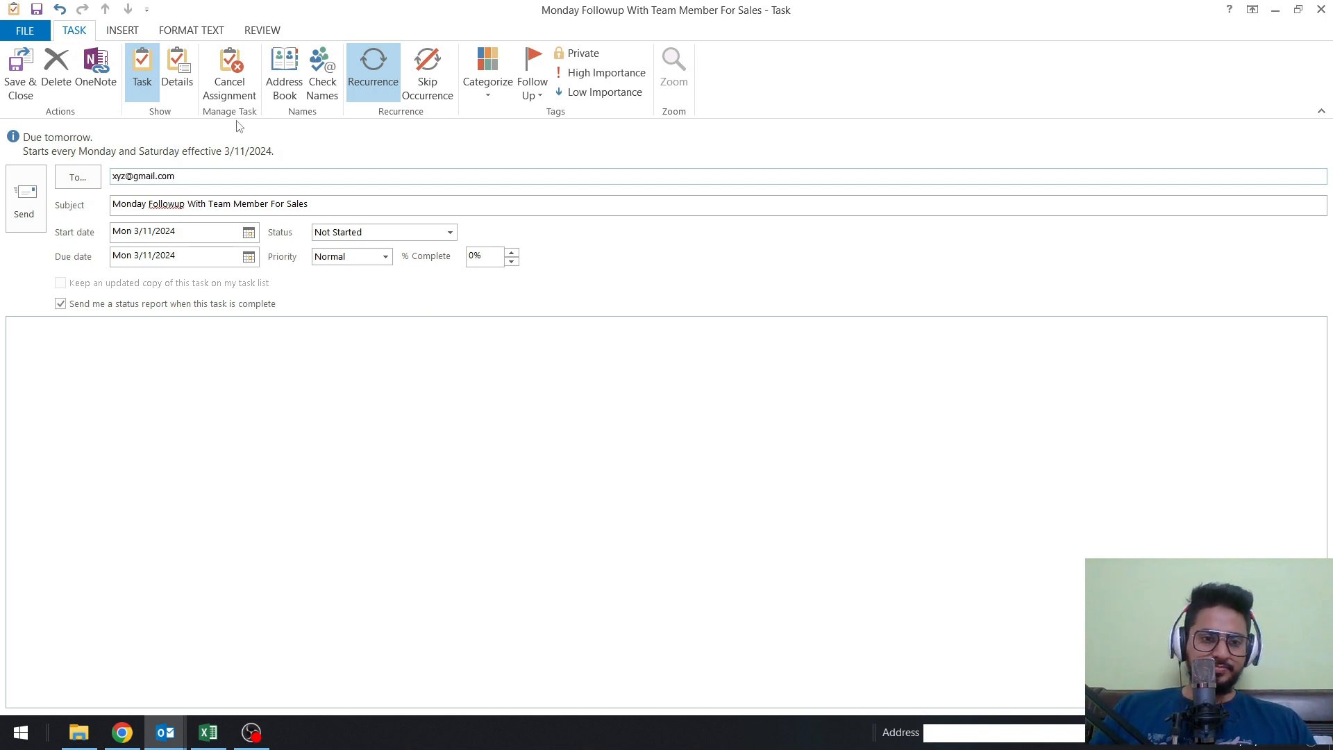
left_click(322, 73)
left_click(26, 198)
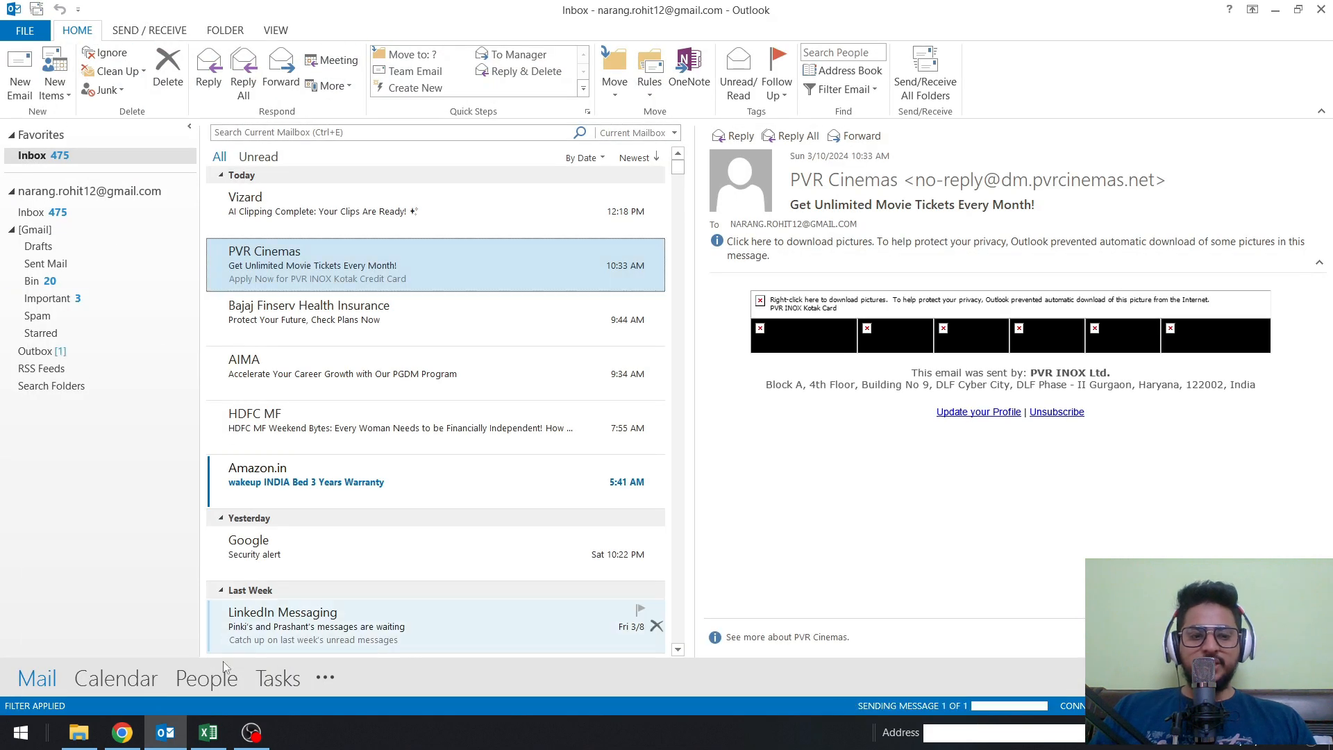
Open the assigned task "Monday Followup With Team Member For Sales" from the to-do list to review its details.
left_click(269, 679)
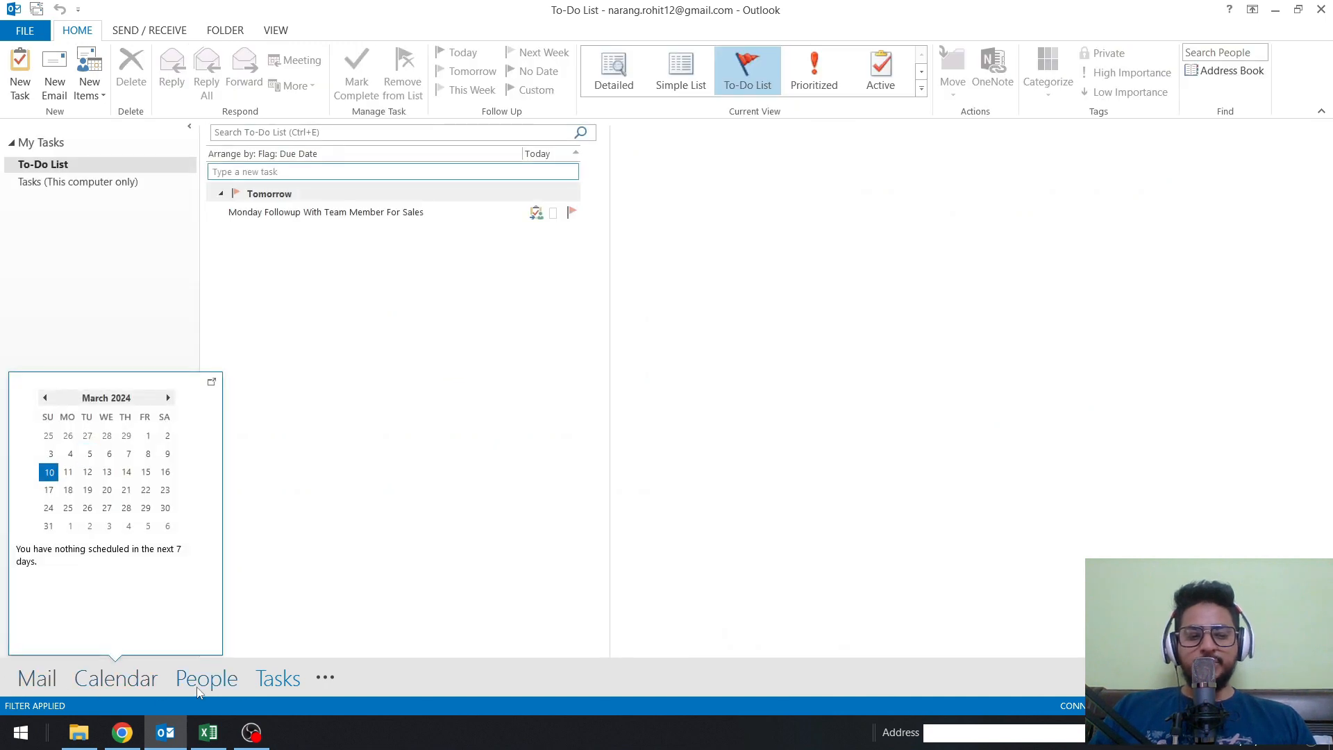
mouse_move(268, 681)
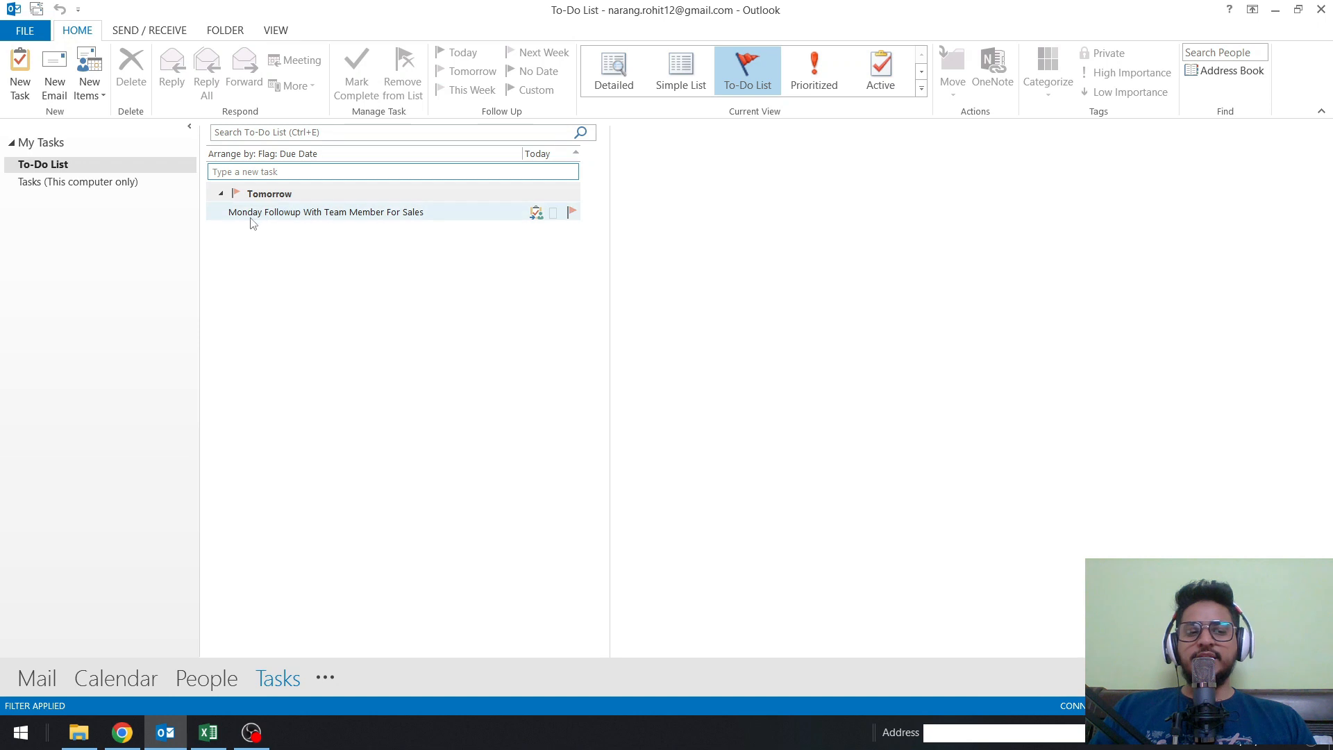
mouse_move(252, 222)
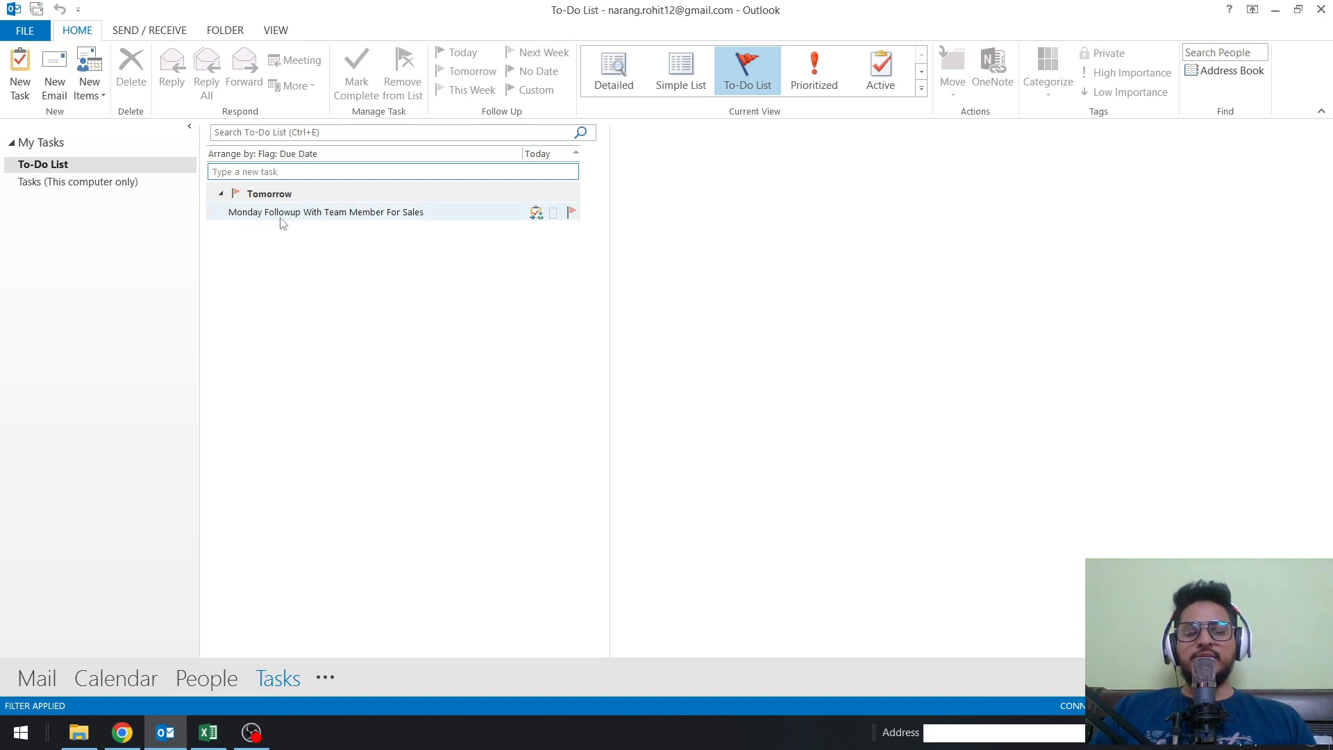
double_click(281, 215)
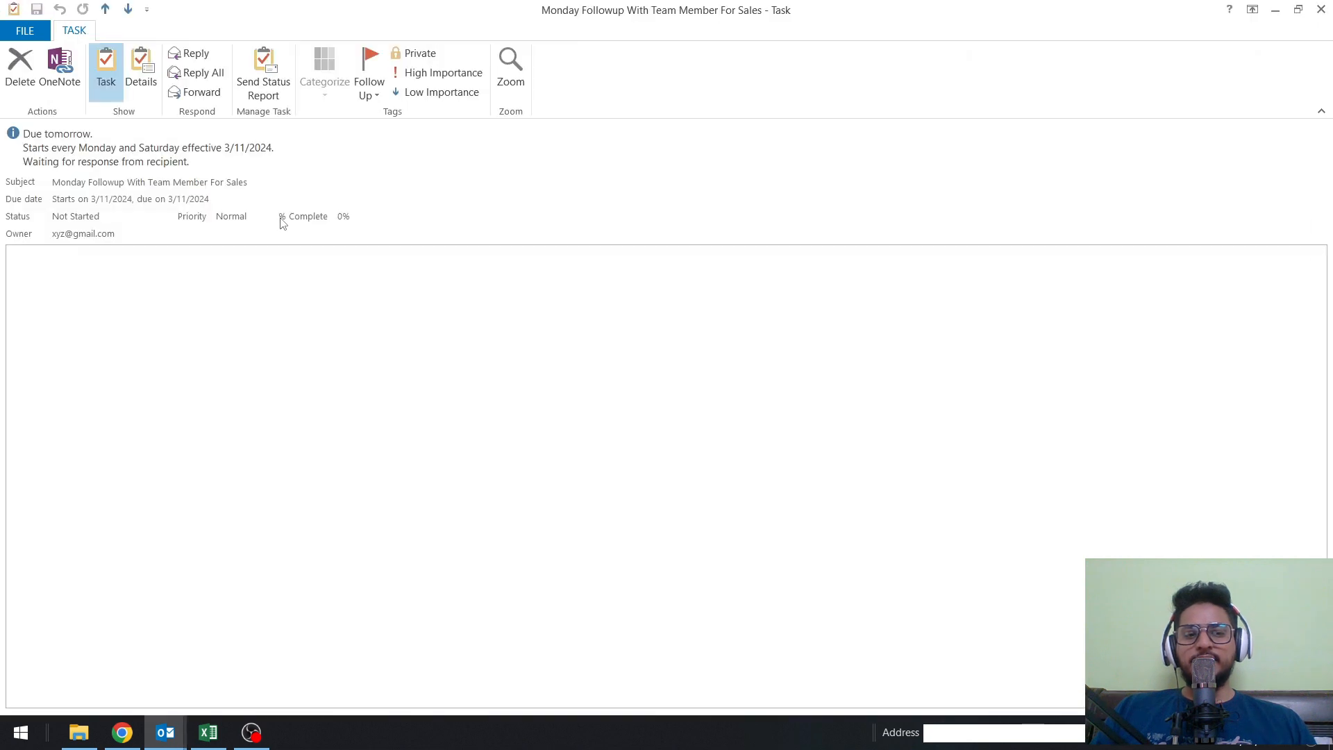